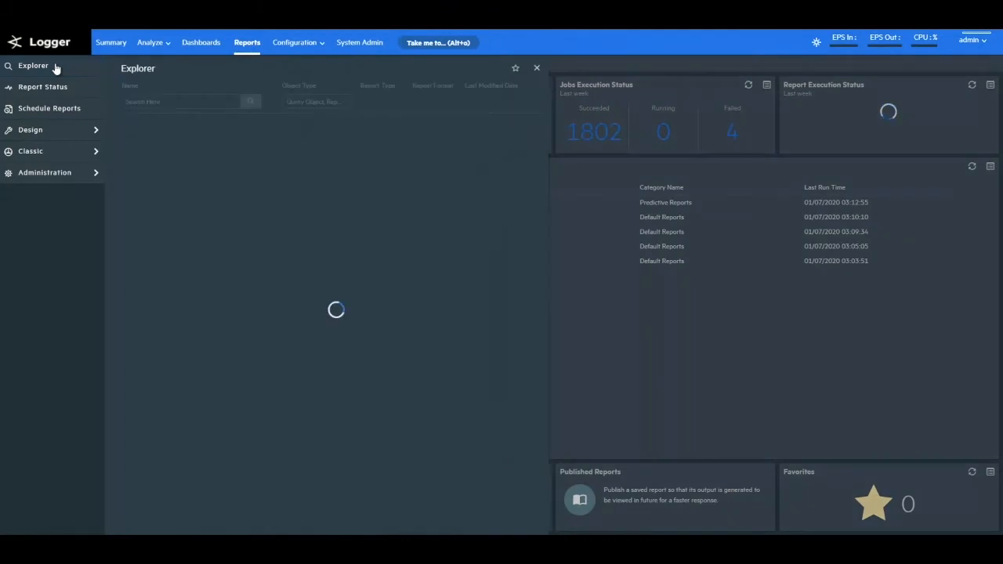
Step: Find the query object QO_DS_Anas in the report Explorer and open it
left_click(138, 102)
type("anas")
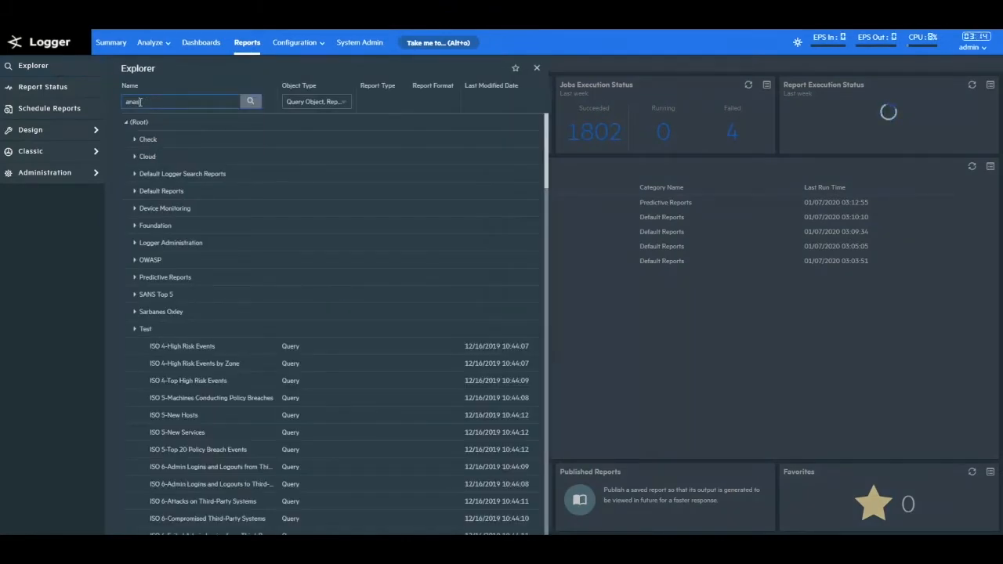
left_click(184, 175)
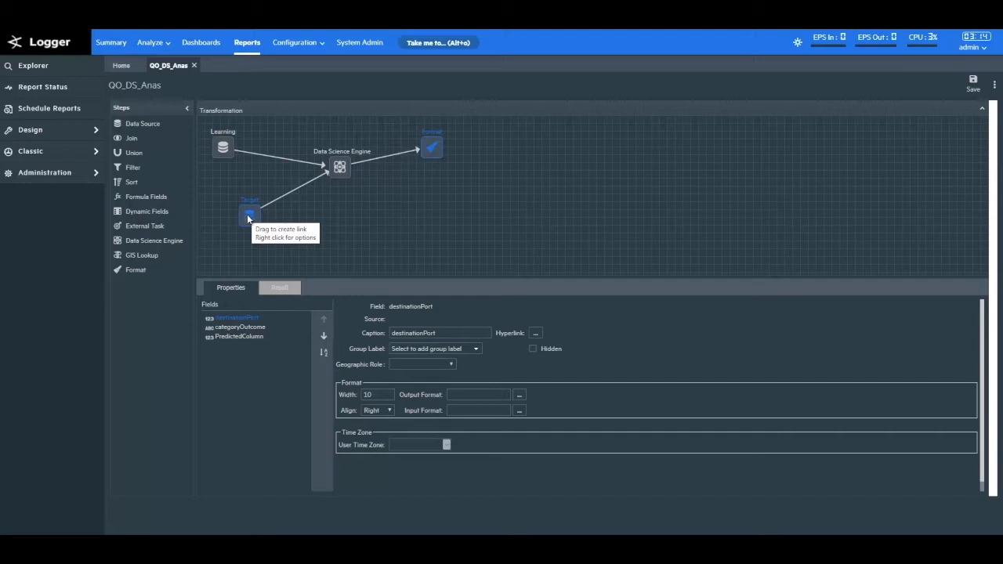
Step: Review the Python script of the Data Science Engine step on the PyServer connection, verify it and accept it
left_click(339, 167)
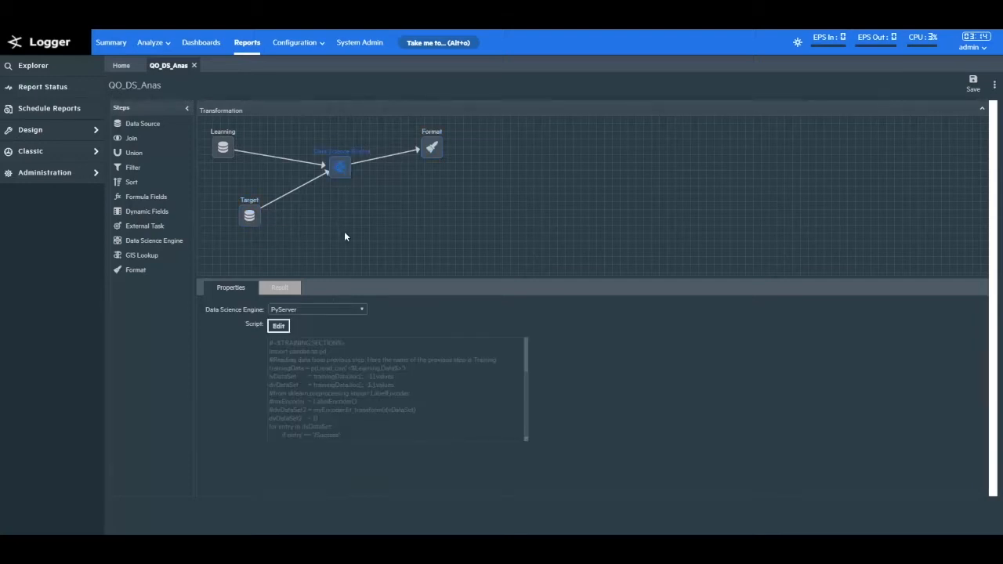
left_click(362, 310)
left_click(362, 310)
left_click(279, 327)
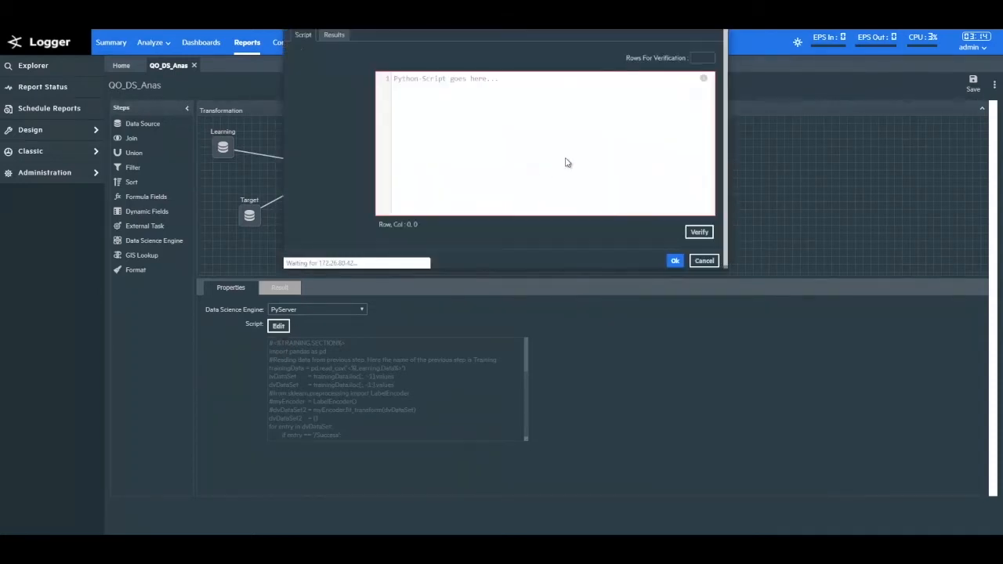
left_click_drag(714, 193, 718, 110)
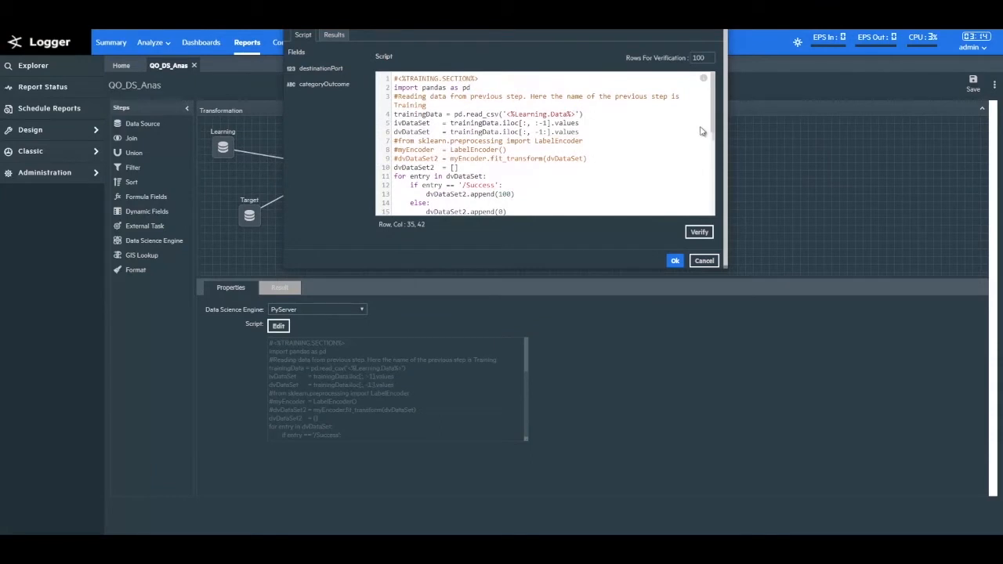
left_click(700, 233)
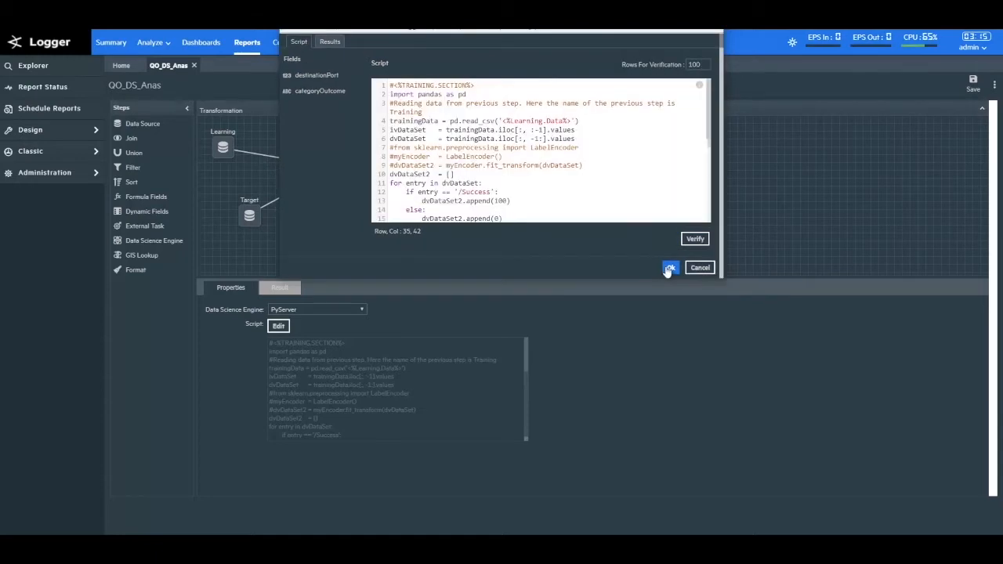
left_click(670, 268)
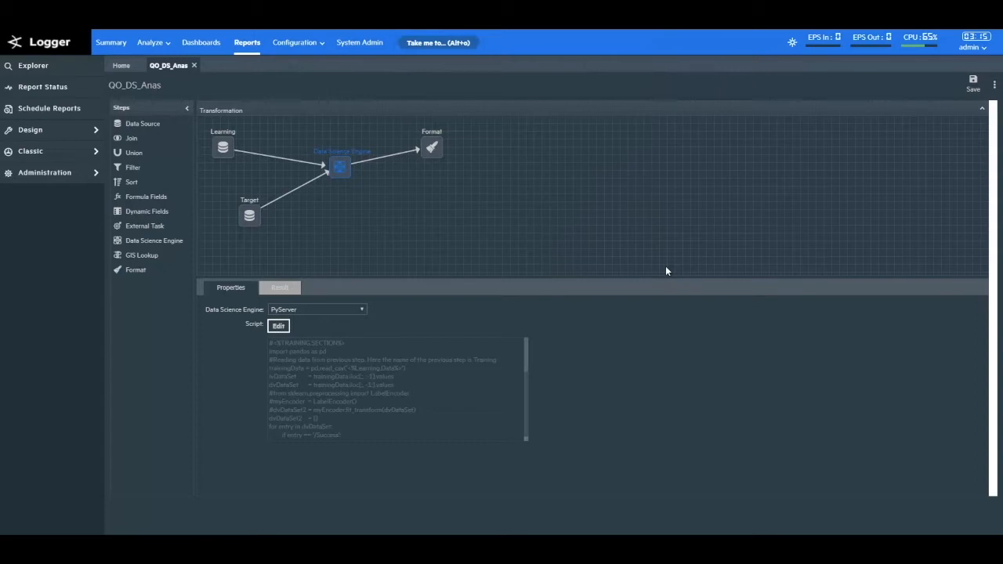
Step: Open the report ML_Report_Anas from the Explorer
left_click(70, 69)
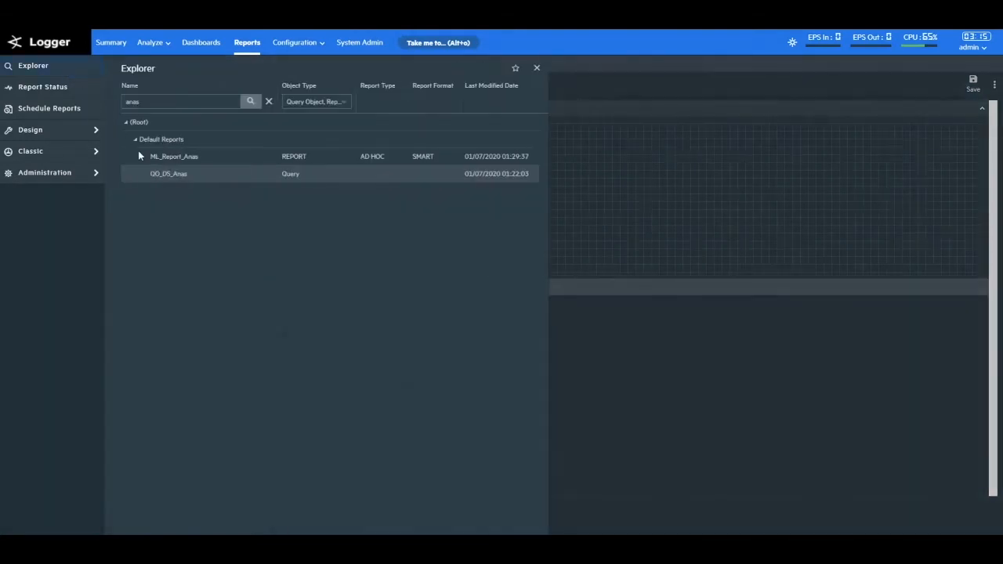
double_click(162, 156)
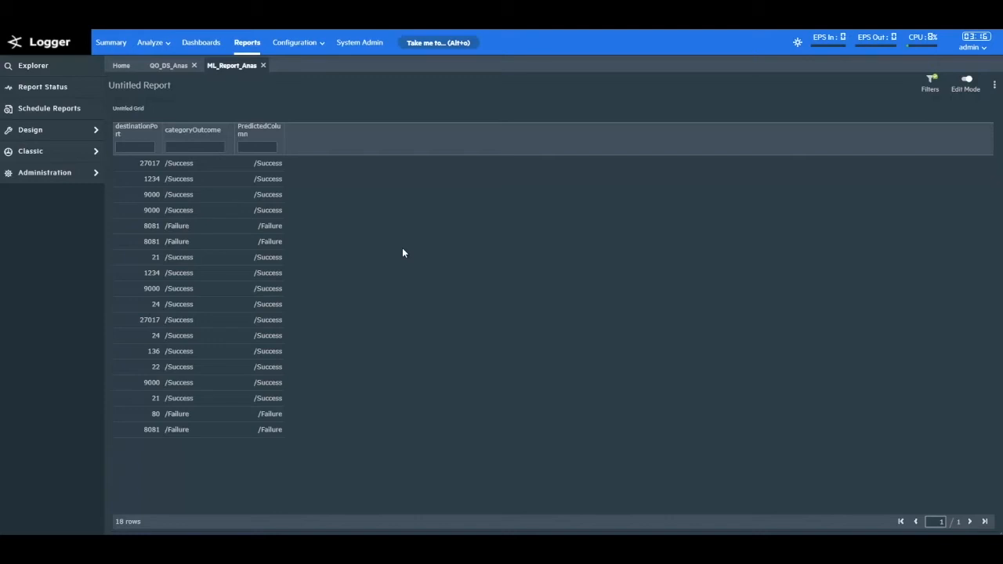
Step: Search the Explorer for "baseeventcount" and open the report Baseeventcount_Prediction_against_Virus
left_click(65, 67)
left_click_drag(143, 102, 125, 102)
type("baseeventcount")
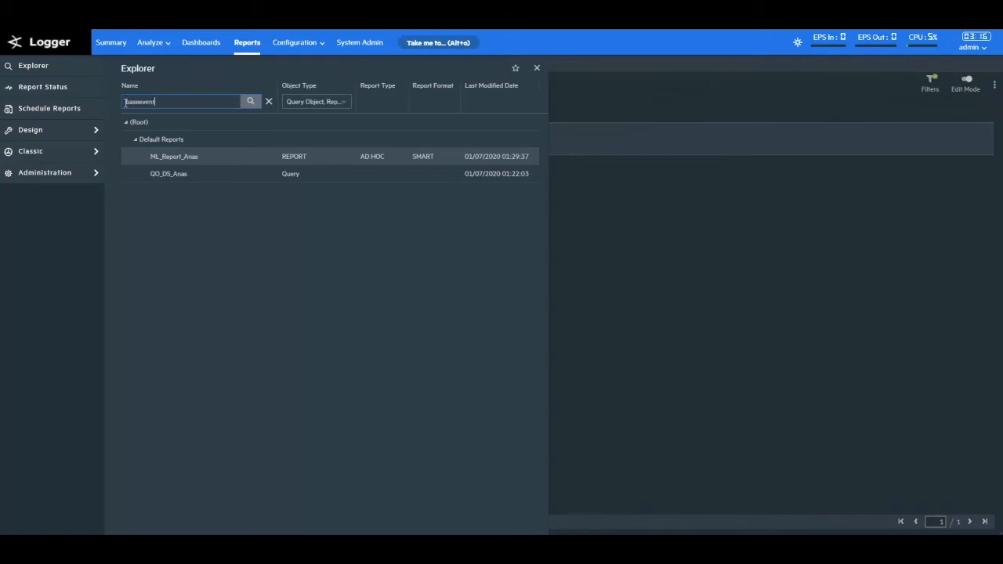
key("Return")
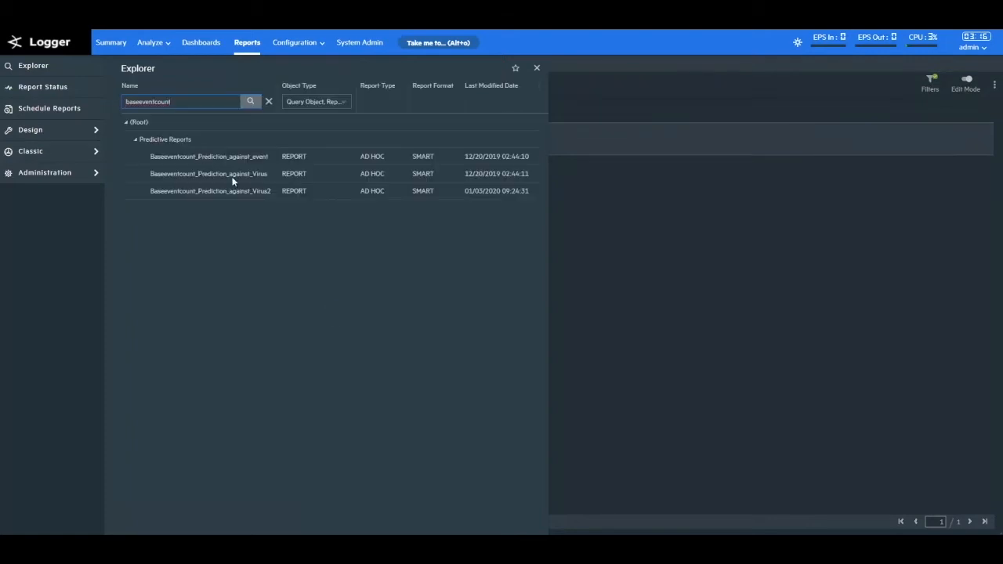
left_click(208, 174)
Step: Run the report with start $Now - 7d and scan limit 1000, and zoom the chart in on the most recent event bars
double_click(359, 301)
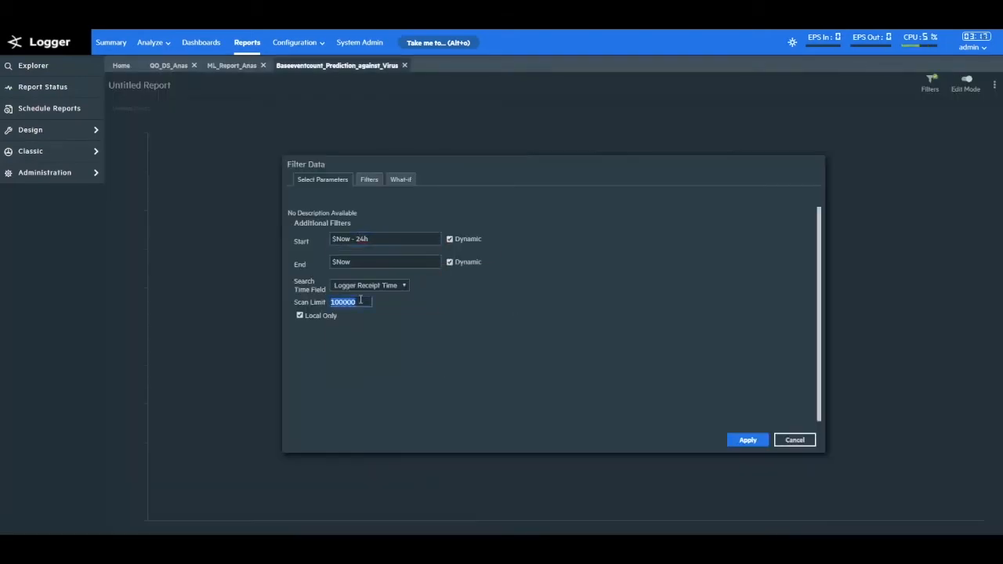
left_click(747, 440)
left_click_drag(845, 247, 995, 251)
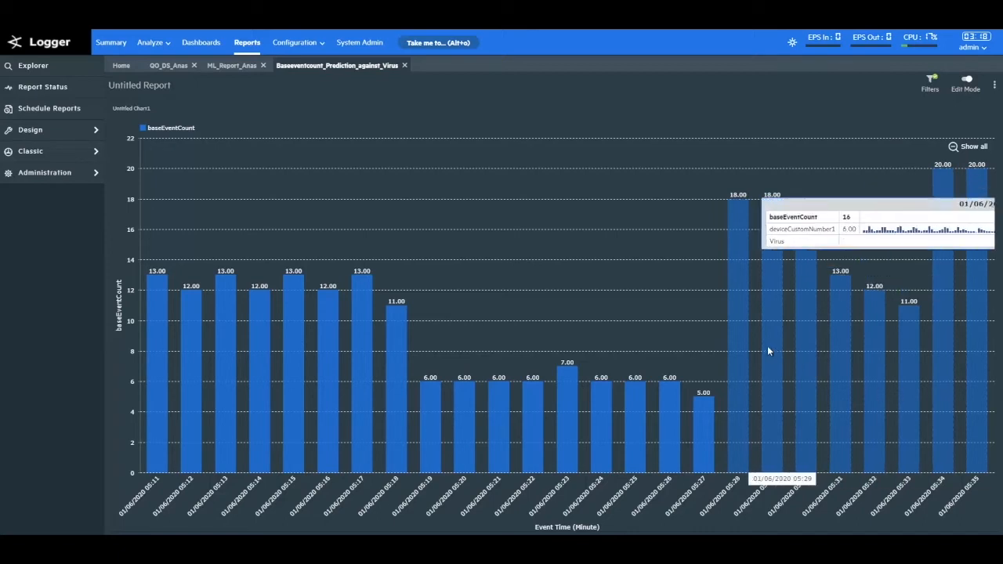
mouse_move(745, 343)
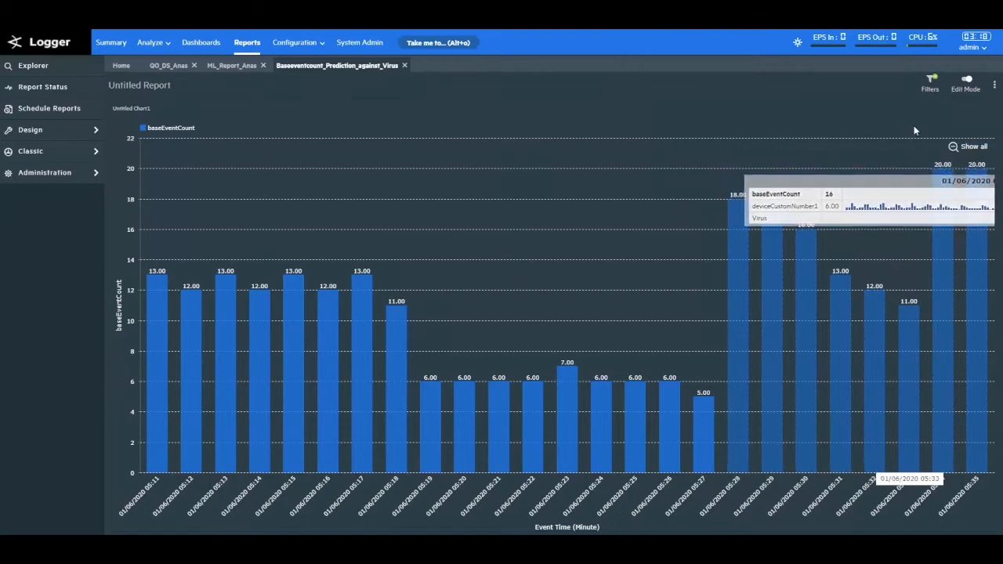
Step: Switch the report to edit mode and open its Predictive Analytics settings to review the script and data science connection
left_click(967, 79)
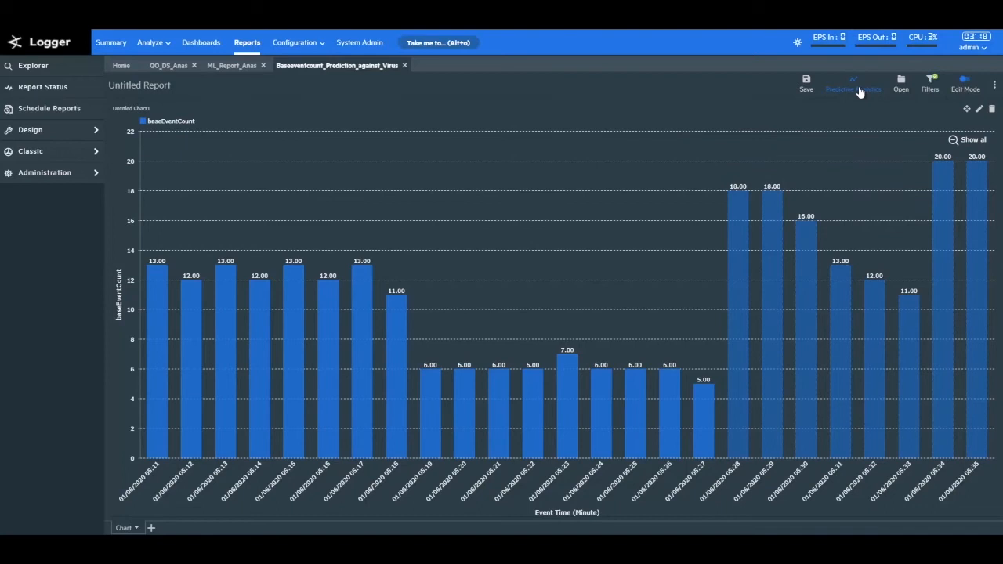
left_click(858, 88)
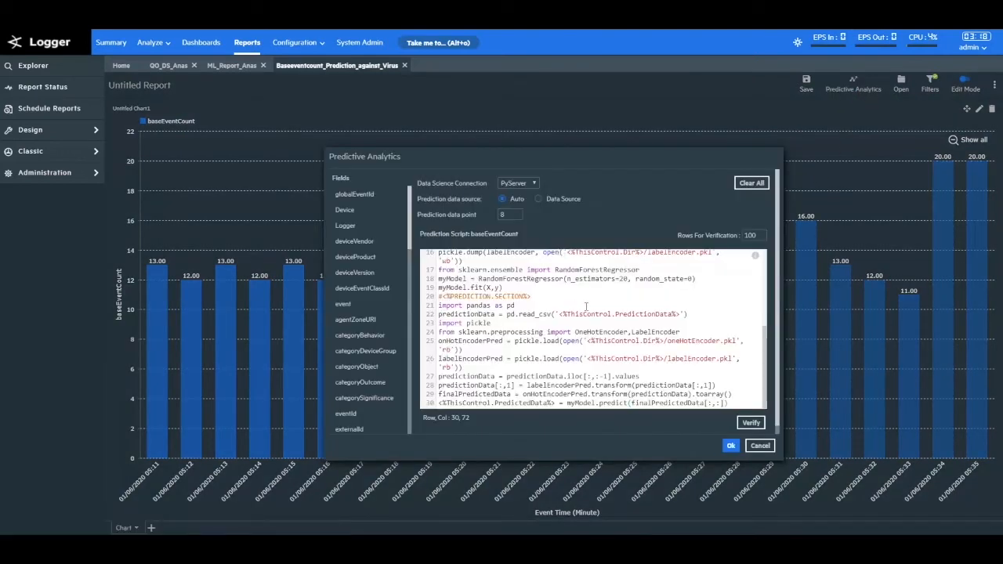
scroll(586, 307, "up", 5)
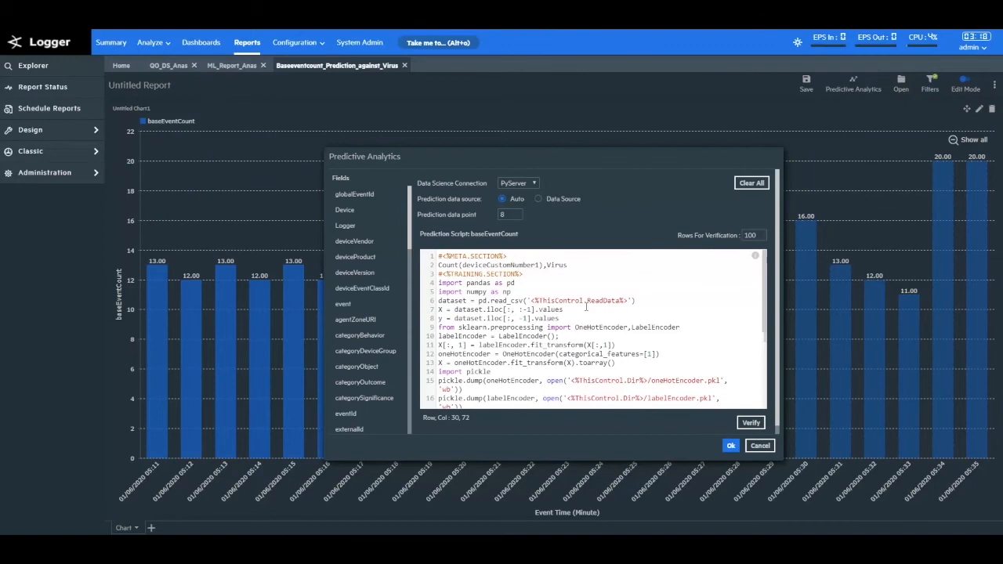
left_click(535, 184)
left_click(535, 185)
Step: Try the Data Source option for the prediction data, view its source list, and return the prediction data source to Auto
left_click(539, 202)
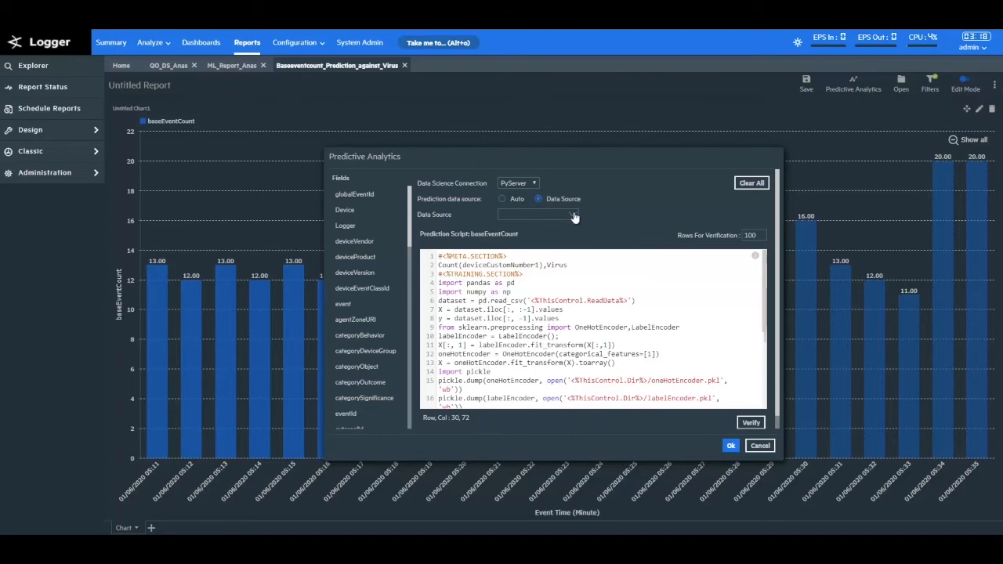
left_click(575, 216)
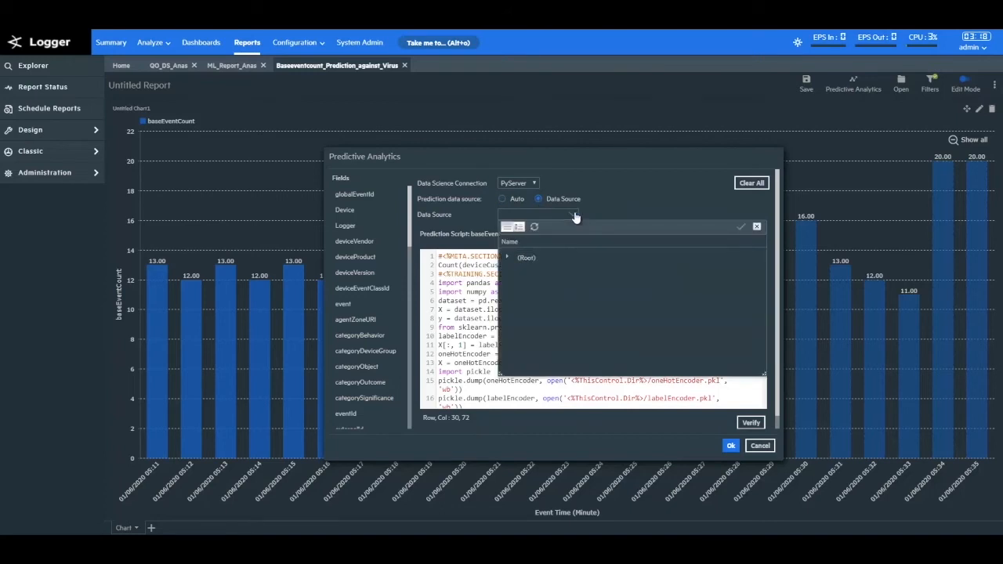
left_click(575, 216)
left_click(502, 200)
double_click(508, 214)
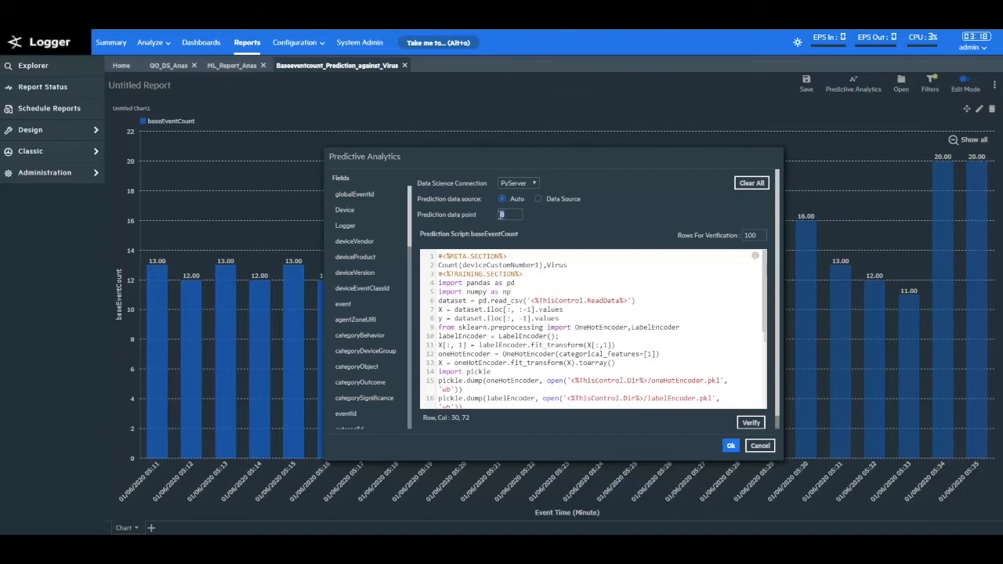
left_click(513, 215)
Step: Review the baseEventCount prediction script from its training section to its prediction section and verify it
scroll(573, 324, "down", 5)
scroll(574, 323, "down", 1)
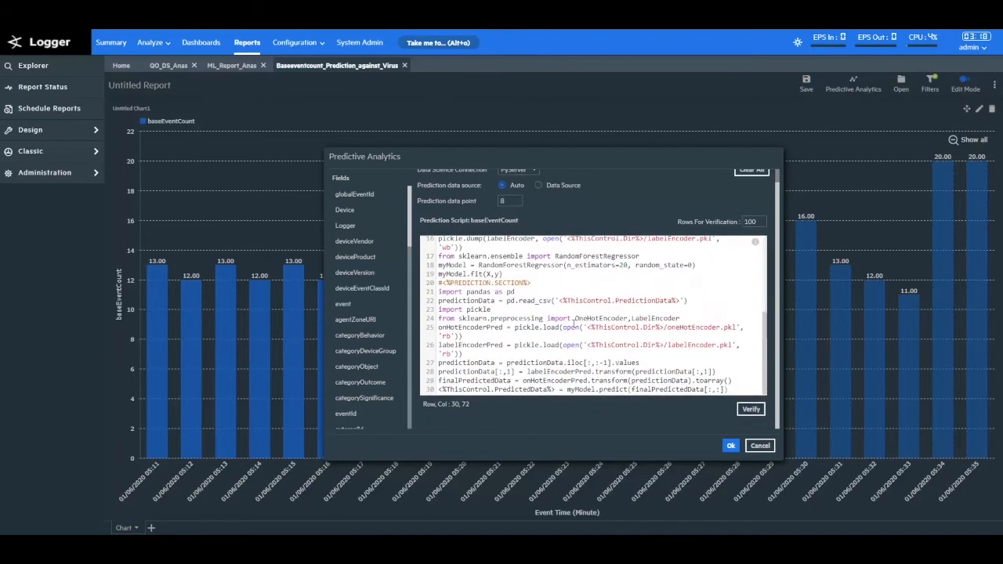
scroll(582, 330, "up", 5)
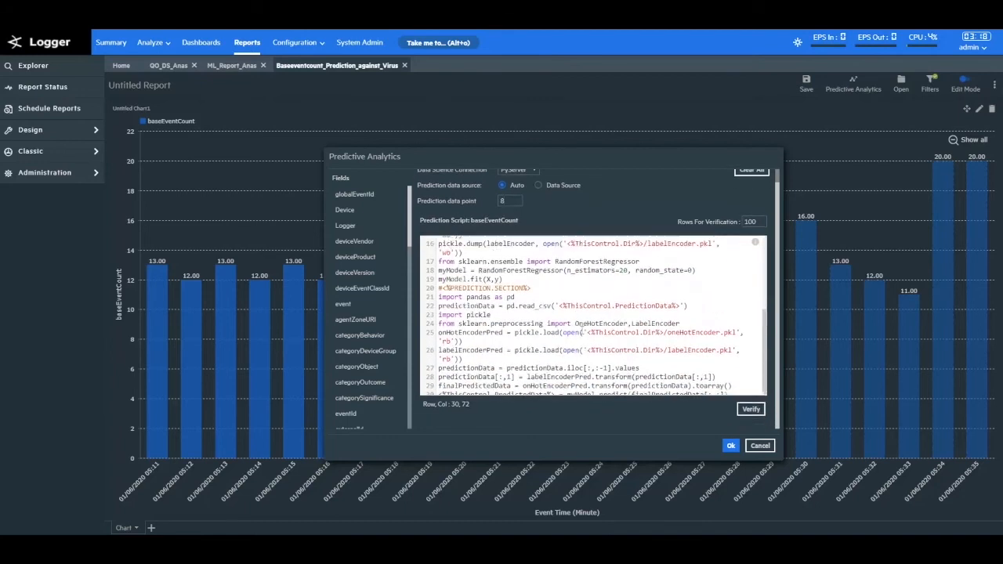
left_click(746, 412)
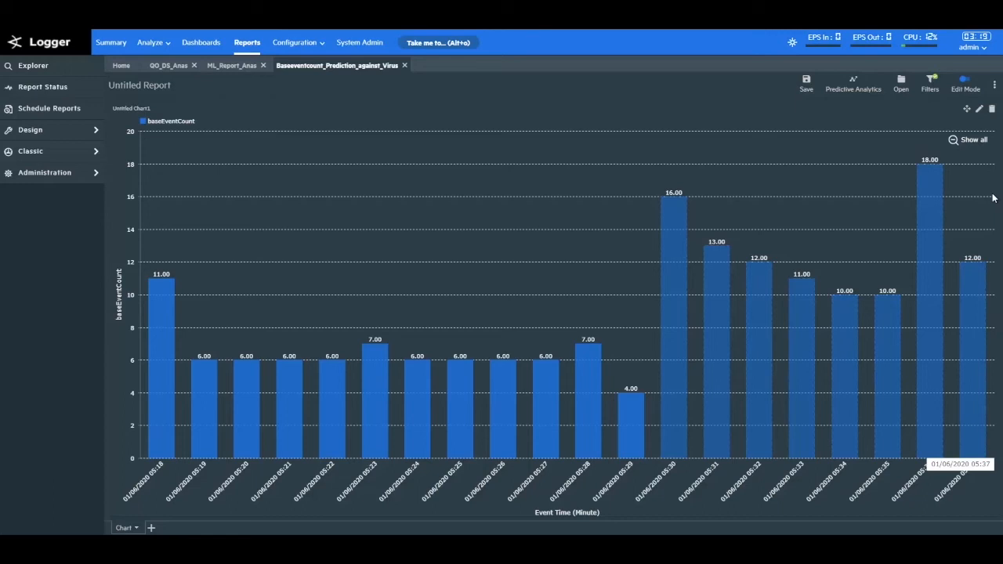
Step: Apply a What-if filter with Virus set to Trojan Horse, and zoom the chart in on the predicted bars to inspect them
left_click(932, 85)
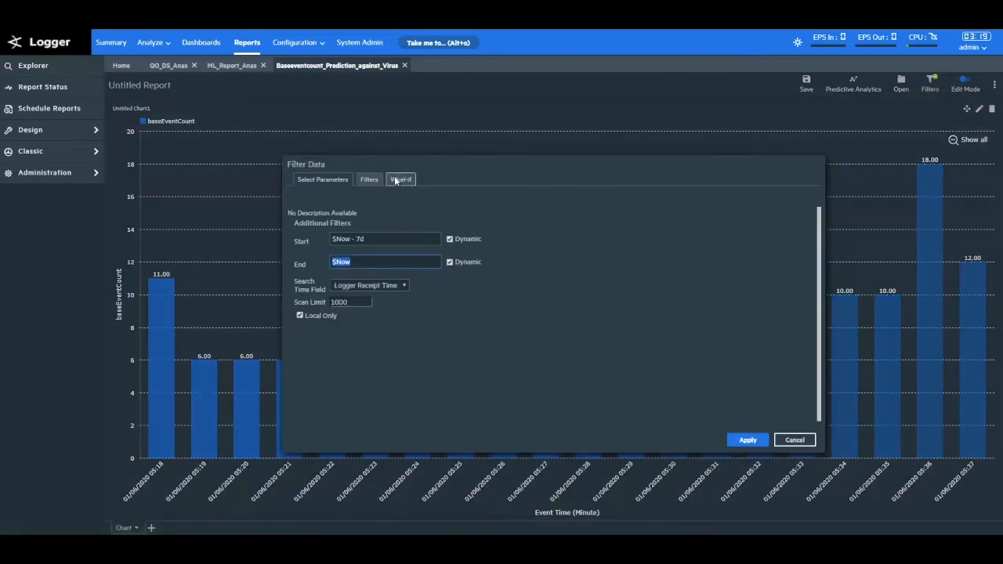
left_click(396, 180)
left_click(501, 229)
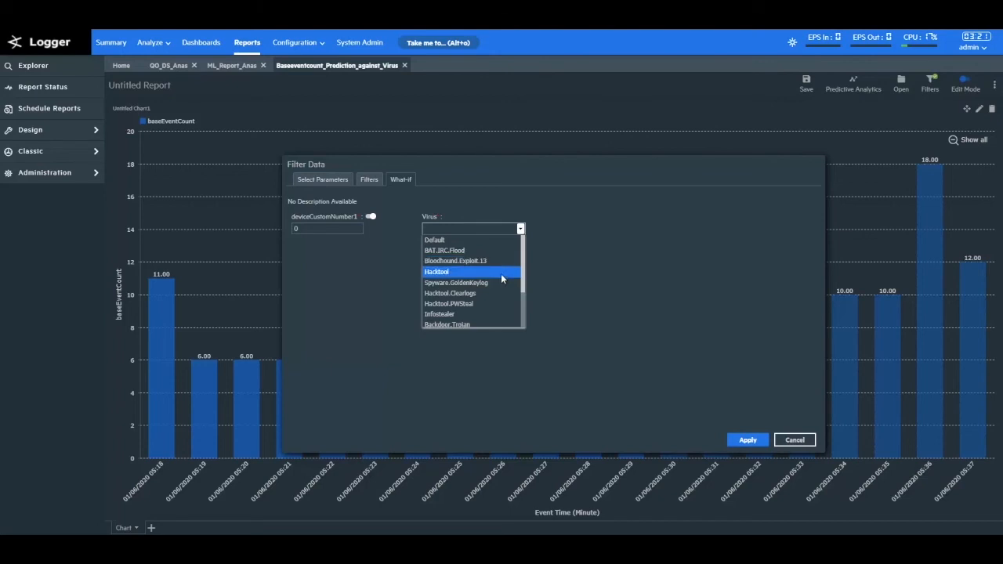
scroll(502, 279, "down", 5)
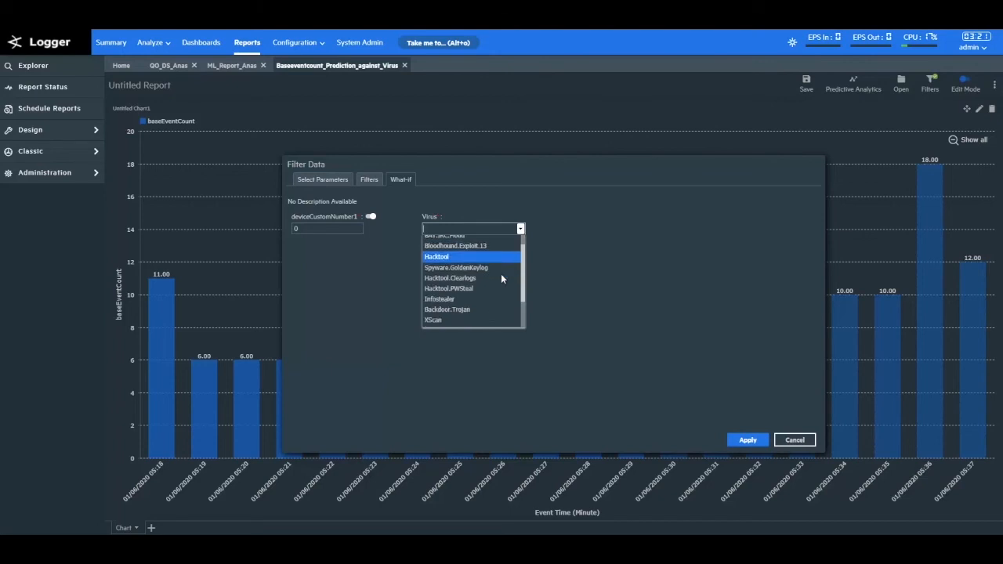
scroll(502, 278, "down", 1)
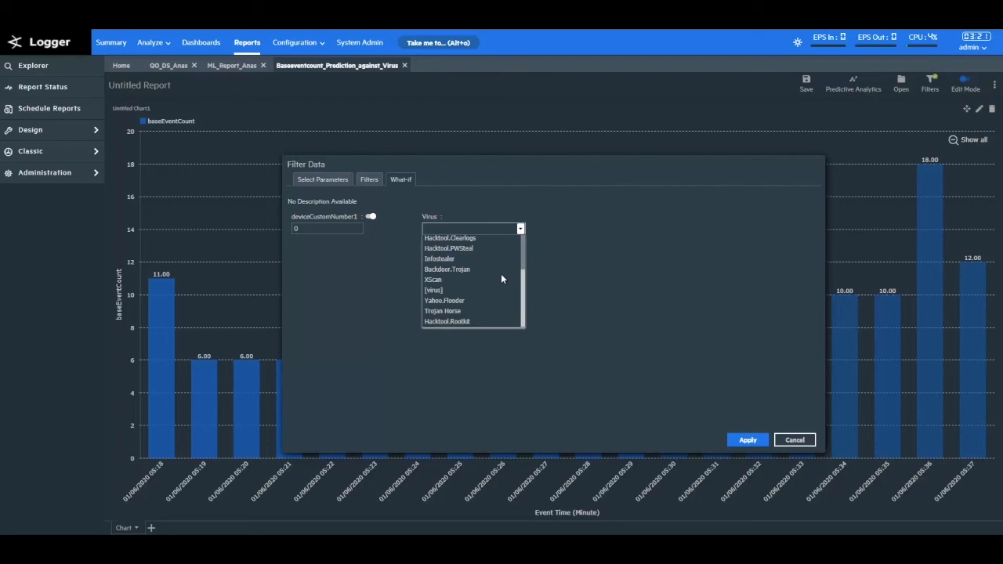
left_click(476, 311)
left_click(740, 443)
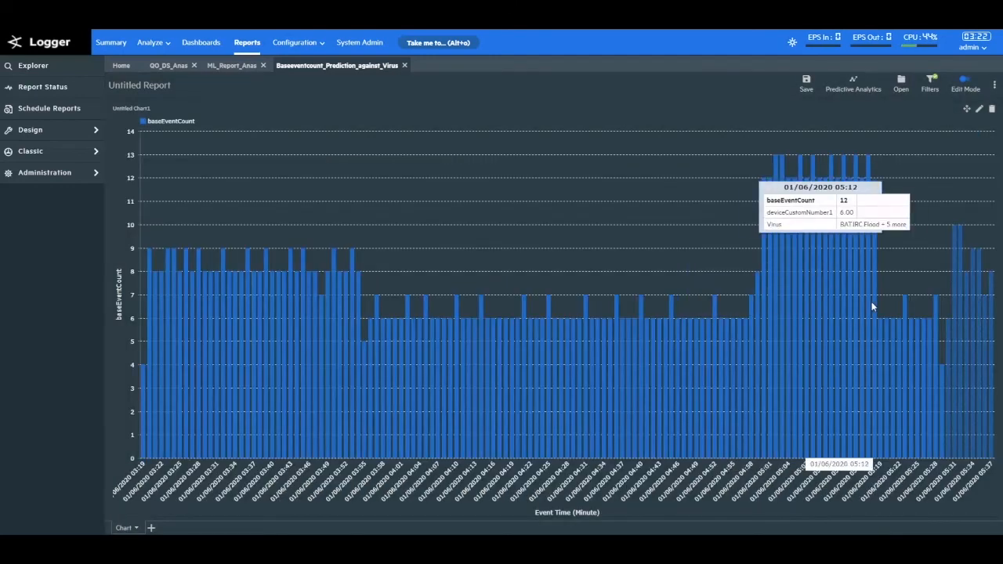
left_click_drag(972, 308, 1001, 333)
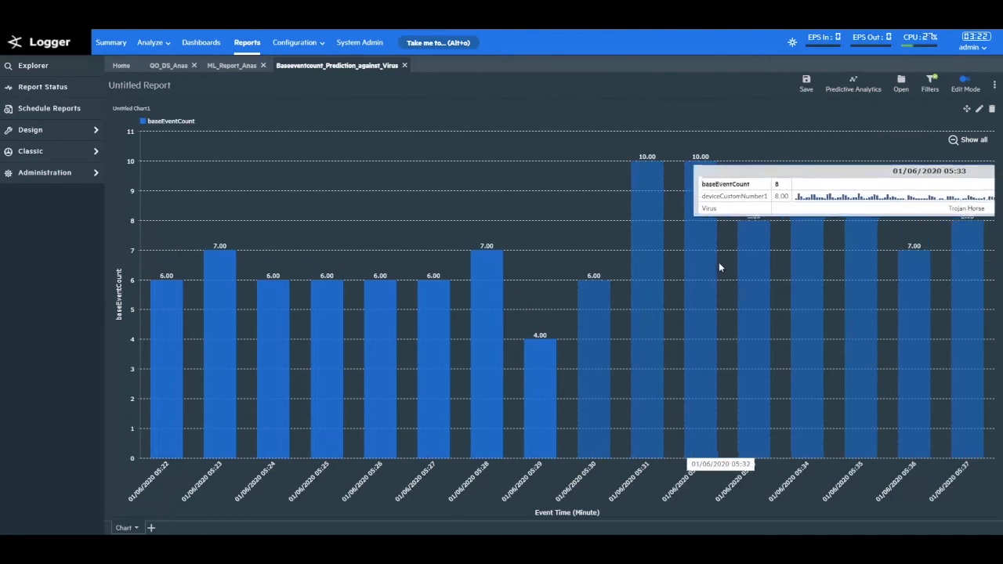
mouse_move(706, 260)
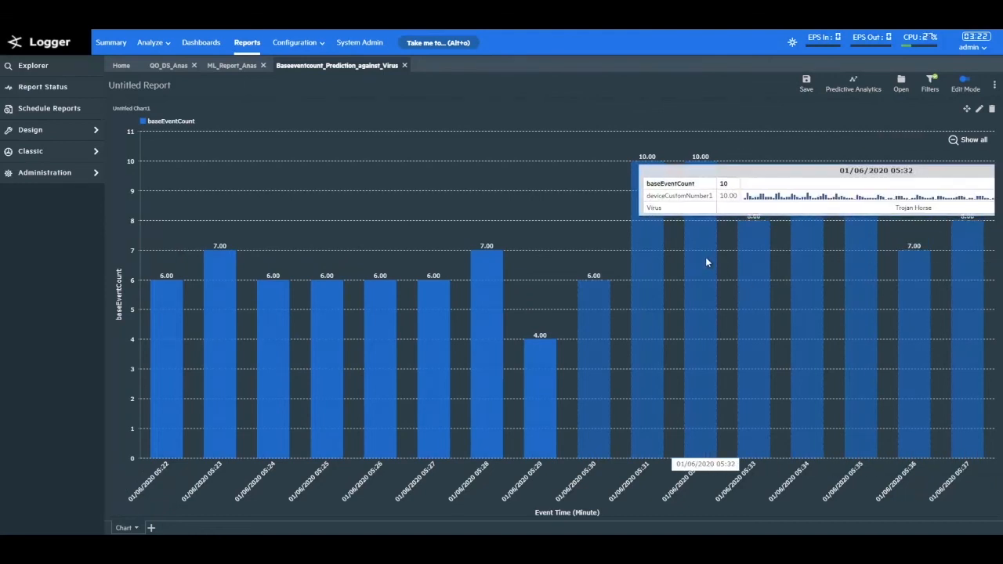
Step: Check the Group By options for Event Time in the chart settings, keep MINUTE, and close the settings
left_click(981, 109)
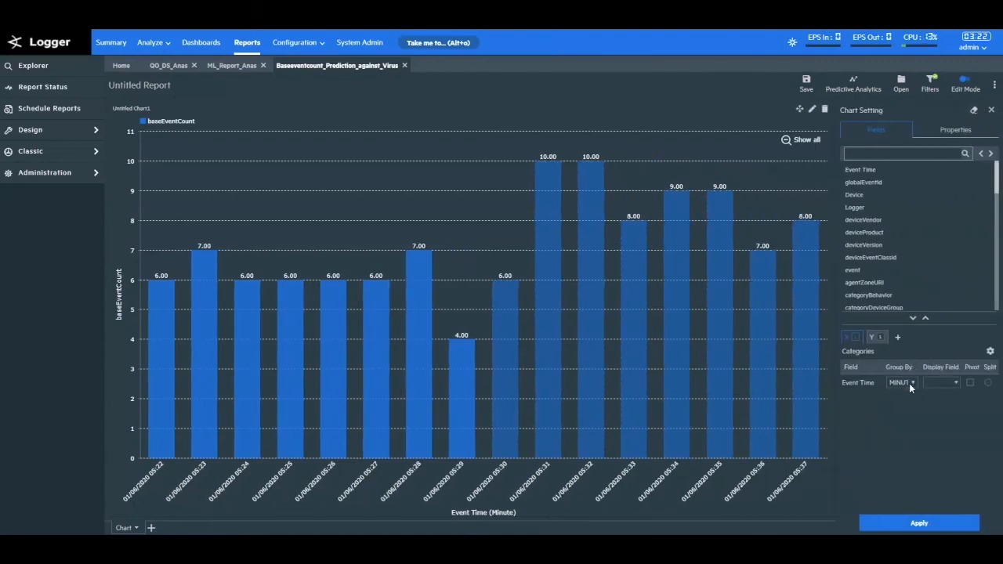
left_click(909, 384)
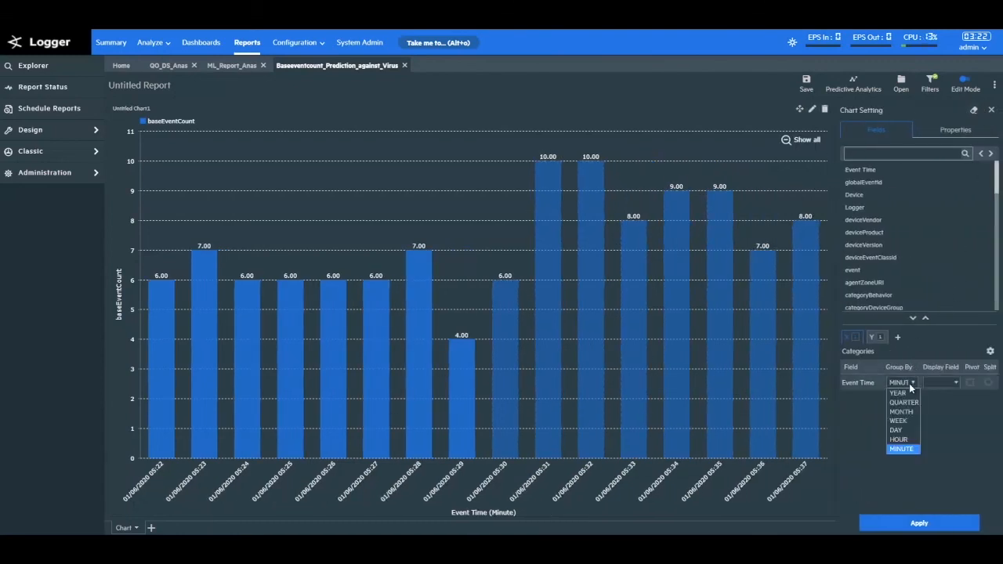
left_click(909, 449)
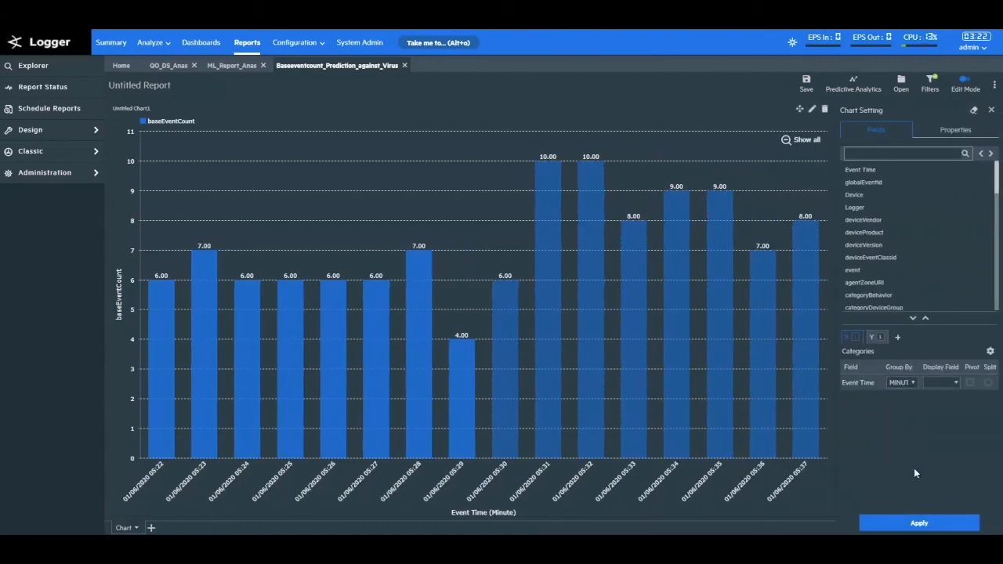
left_click(991, 111)
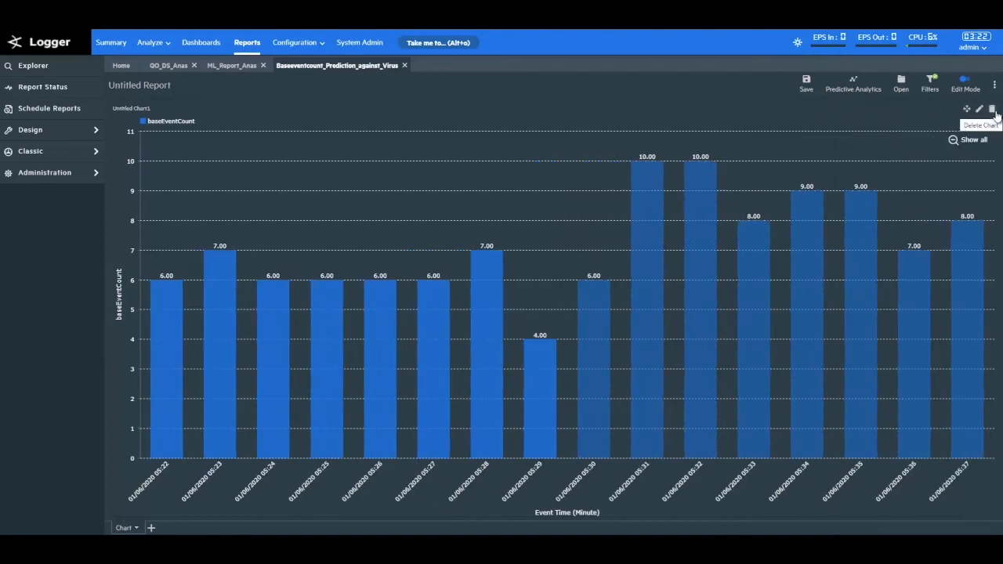